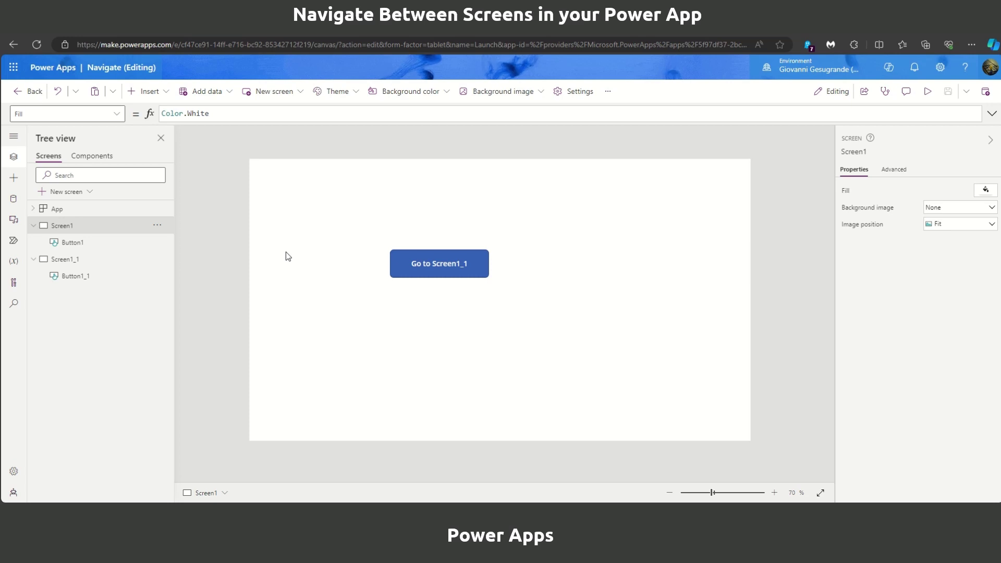
Change Button1's OnSelect from false to Navigate(Screen1_1, ScreenTransition.CoverRight)
click(418, 266)
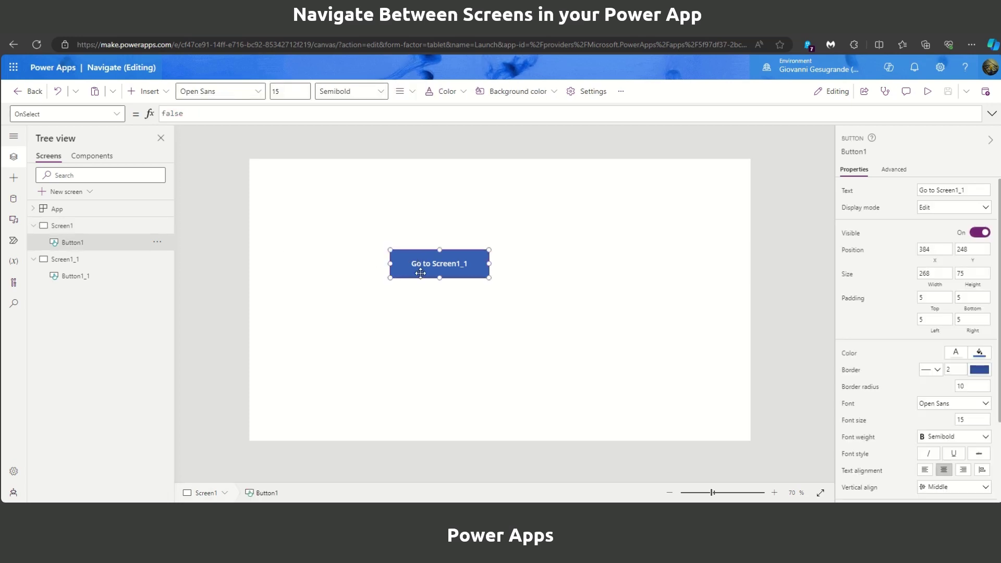
drag(427, 268, 447, 277)
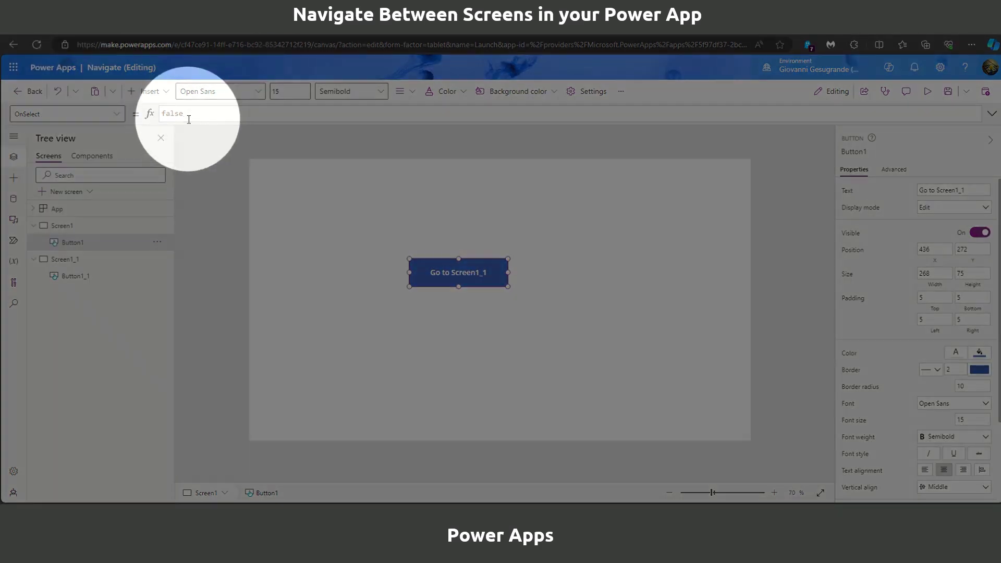
double_click(200, 116)
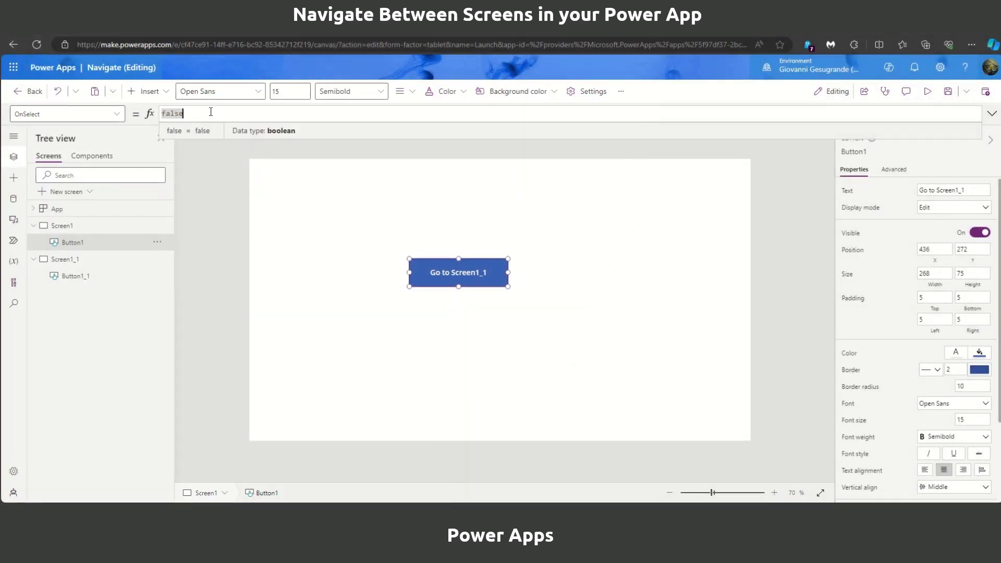
drag(210, 112, 159, 116)
key(BackSpace)
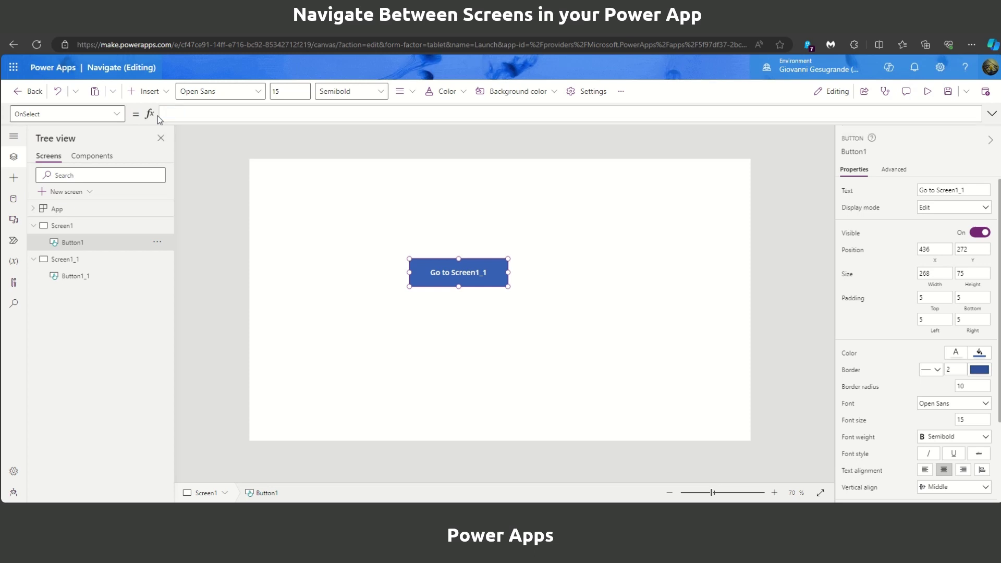
text(Nav)
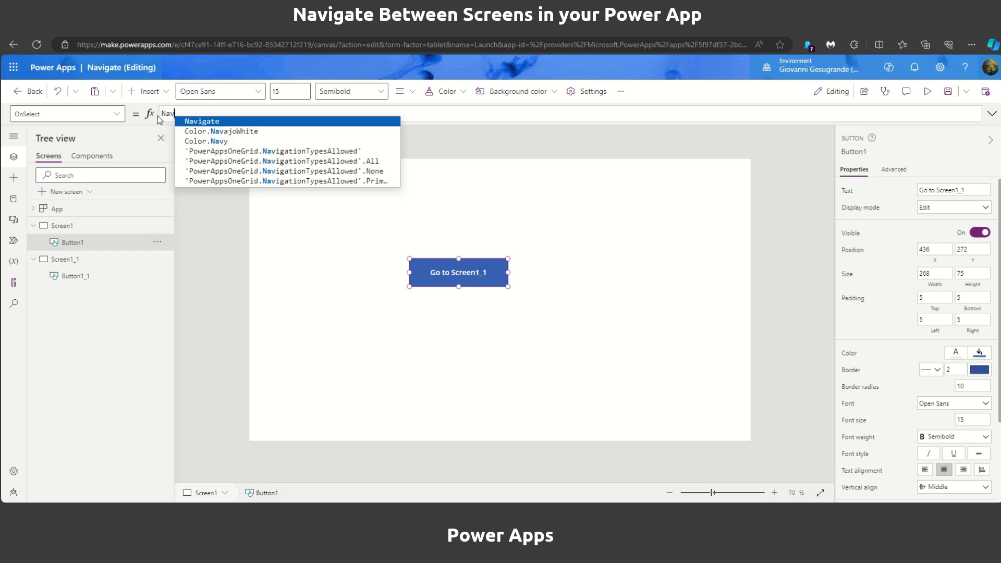
text(igate()
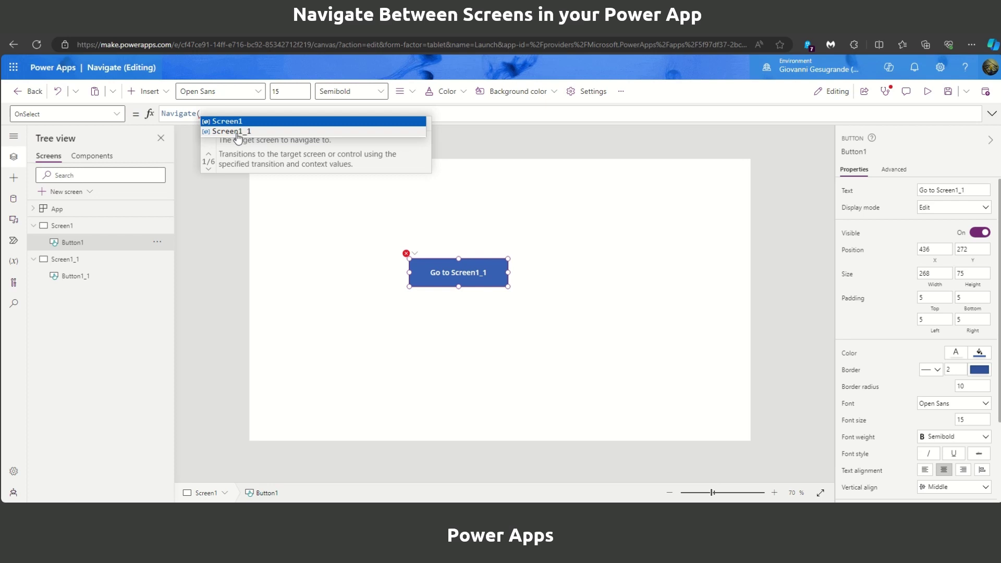
click(238, 132)
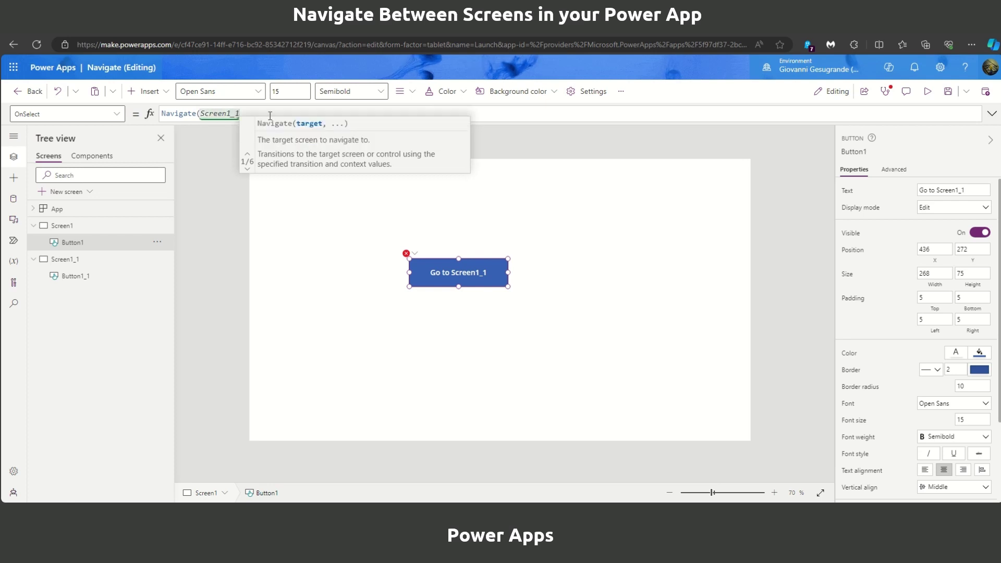
text(,)
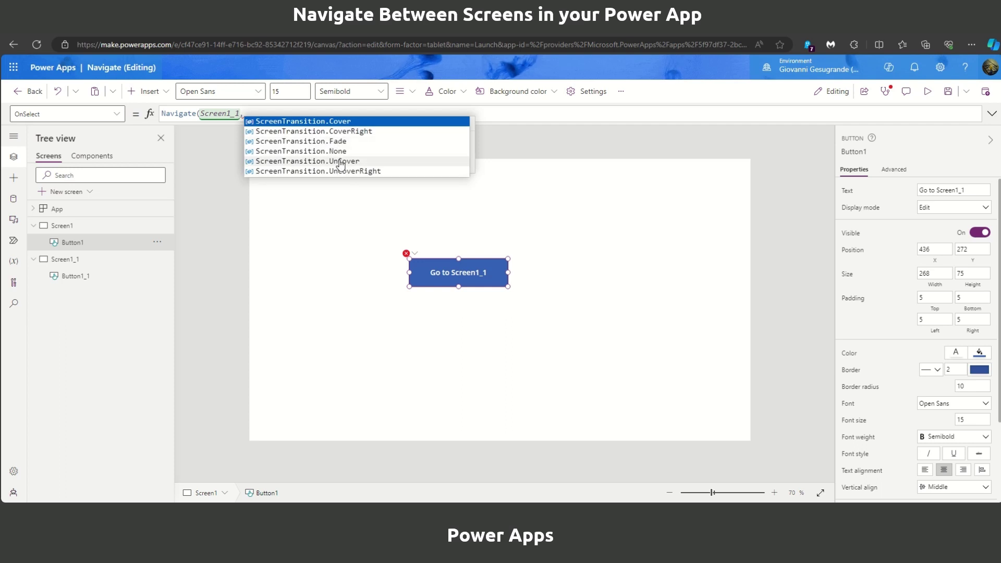
click(344, 131)
text(,)
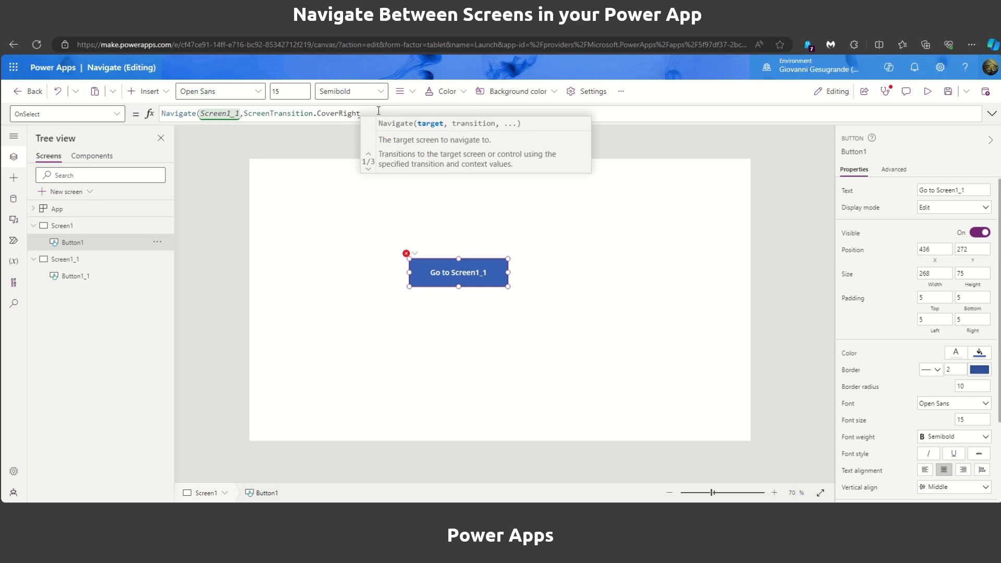
text())
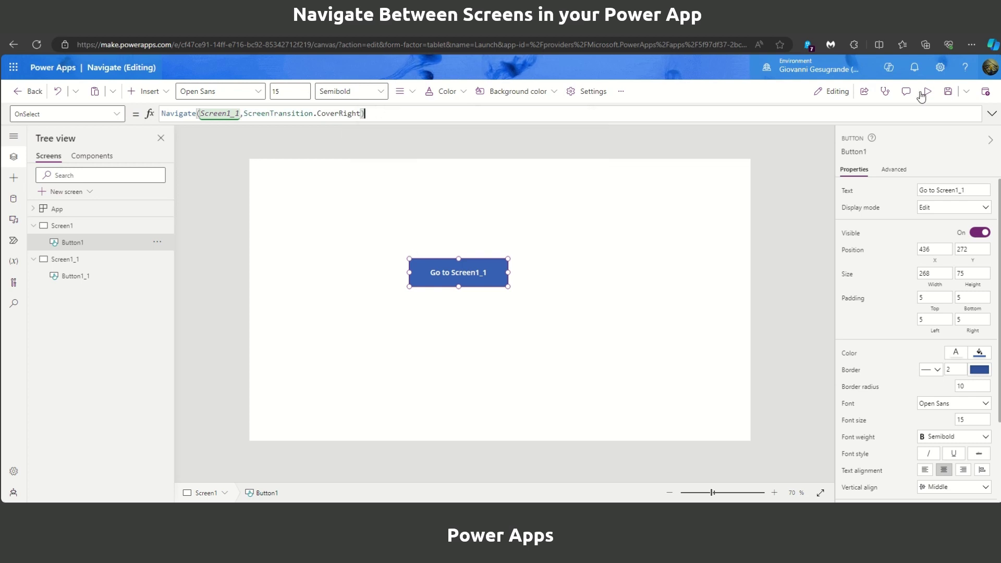
Preview the app, follow Go to Screen1_1 to the second screen, and close the preview
click(929, 94)
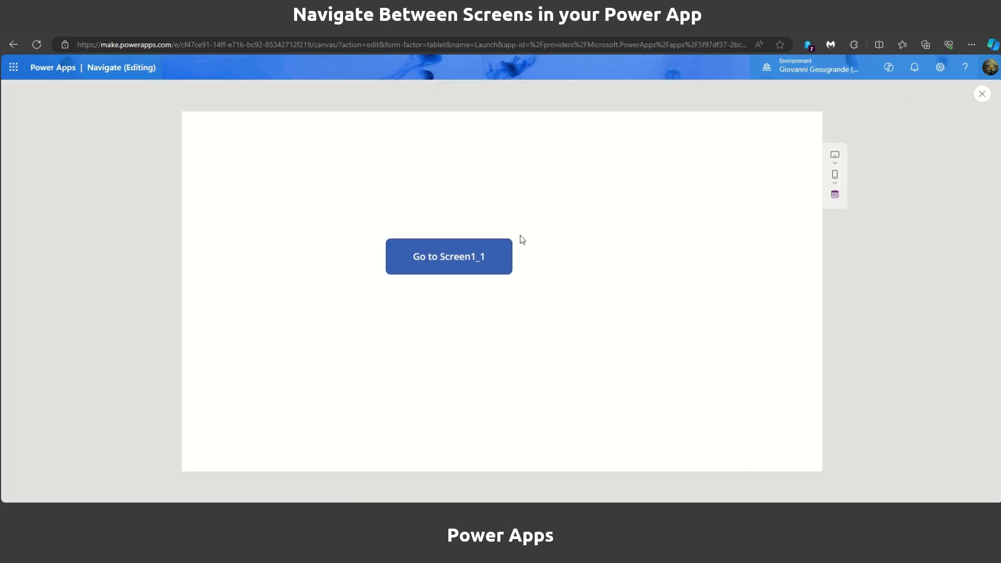
click(451, 269)
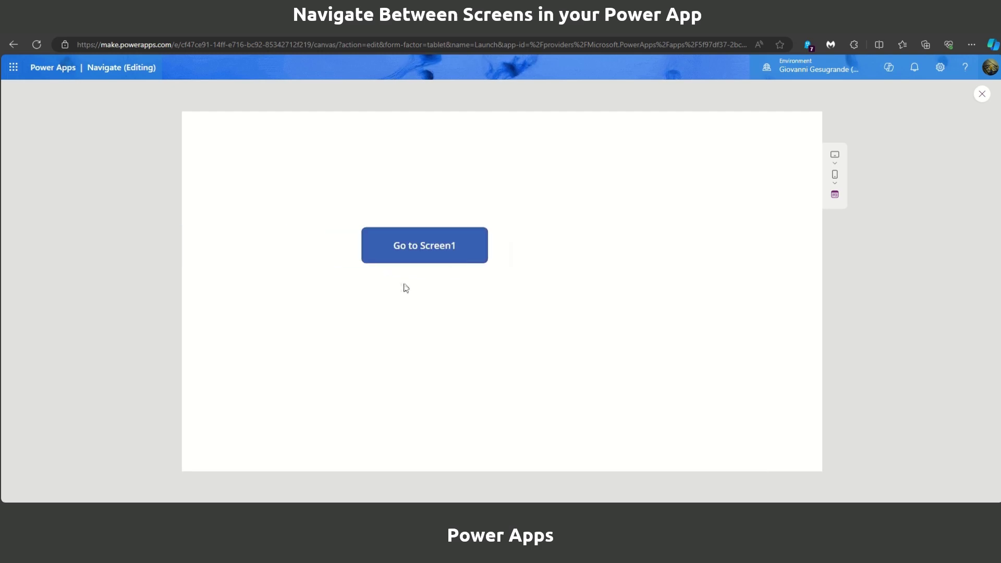
click(981, 94)
Dismiss the Did you know? tip and fill Screen1_1 with dark red
click(599, 330)
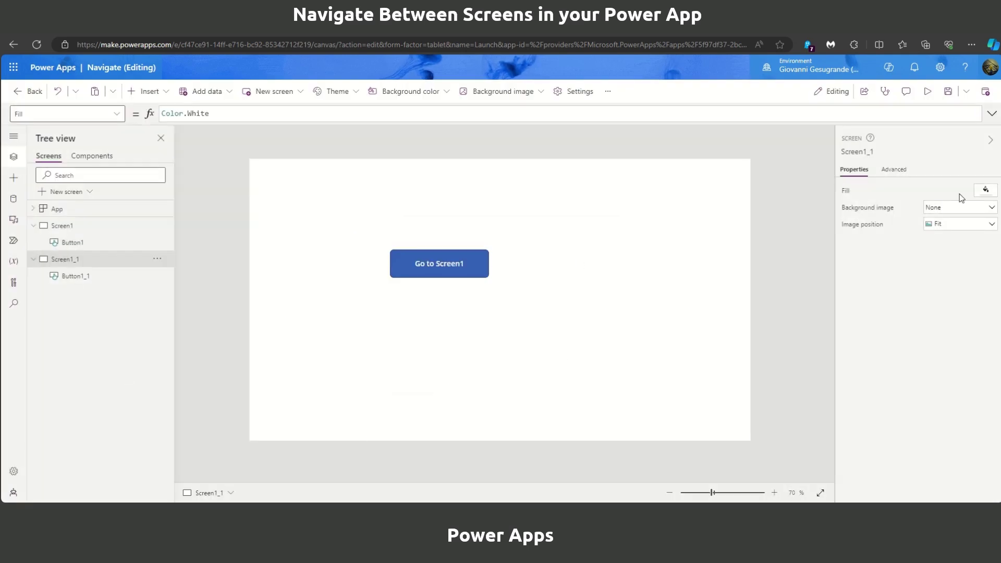
click(985, 190)
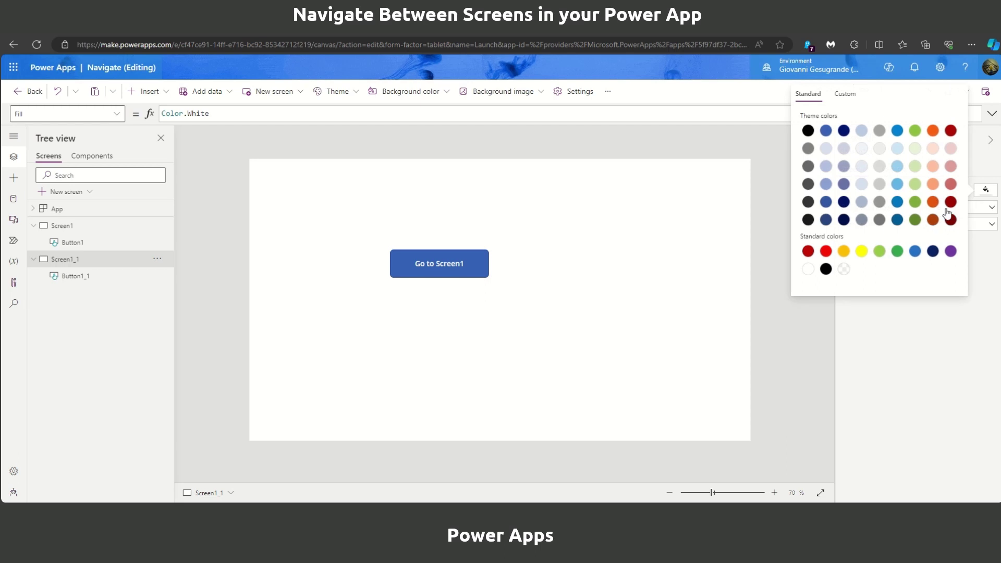
click(950, 202)
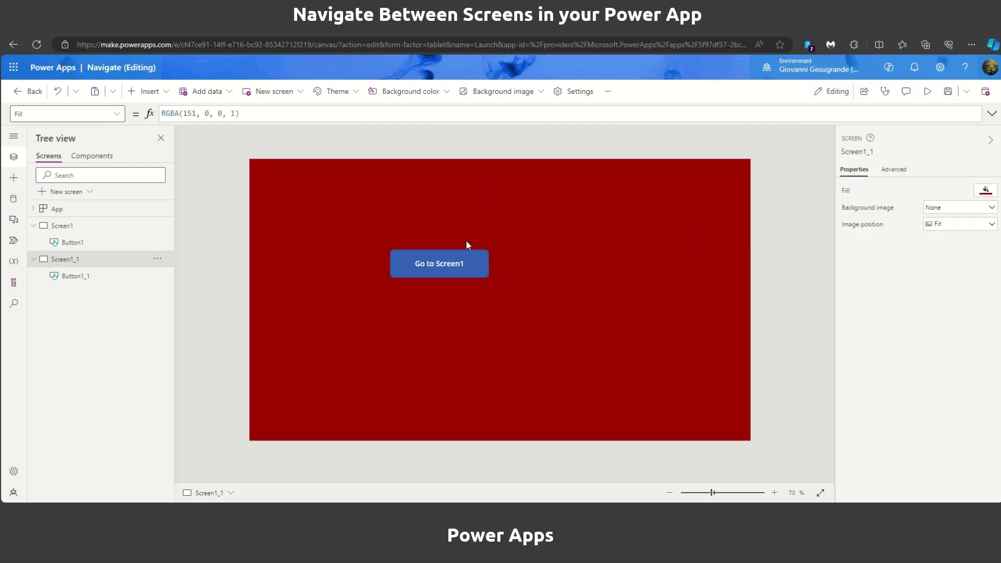
Select the Go to Screen1 button, glance at white Screen1, and return to red Screen1_1
click(468, 266)
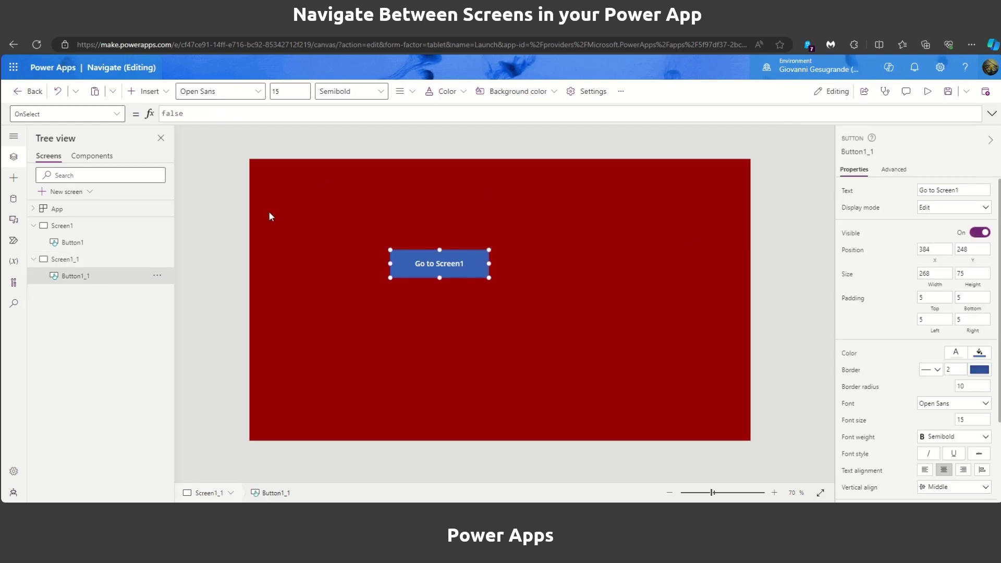
click(92, 259)
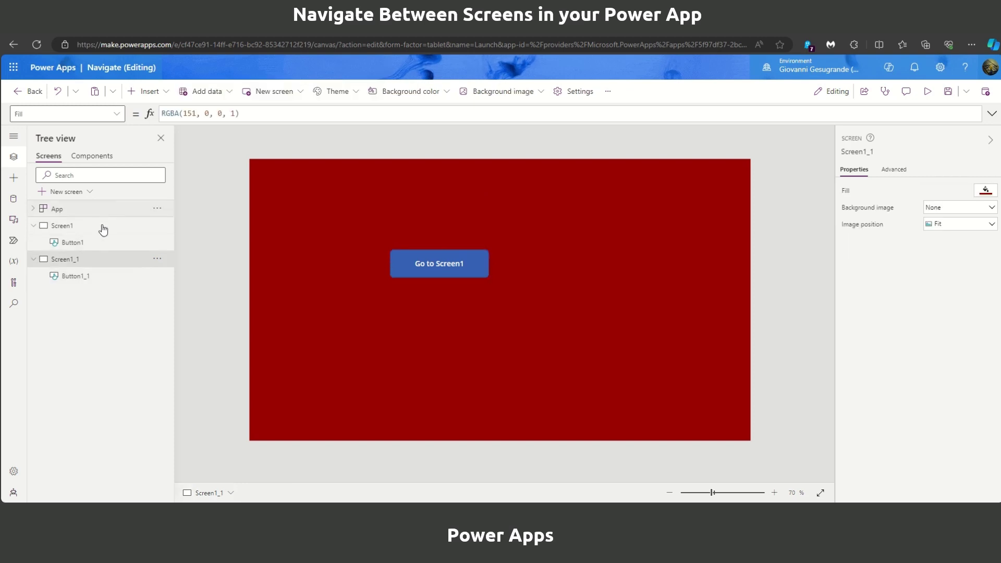
click(103, 227)
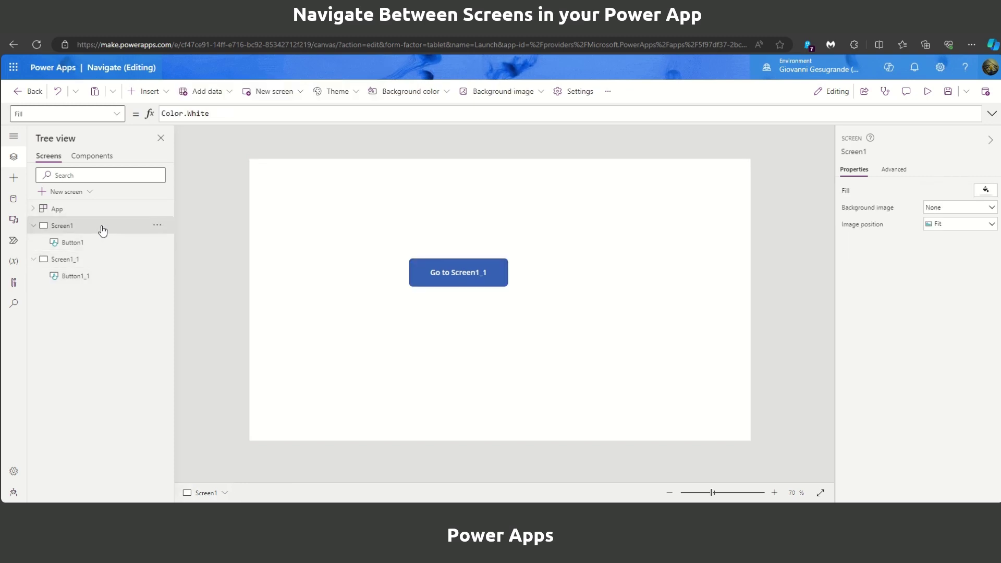
click(105, 261)
Replace Button1_1's false OnSelect with Navigate(Screen1, ScreenTransition.Fade)
click(467, 267)
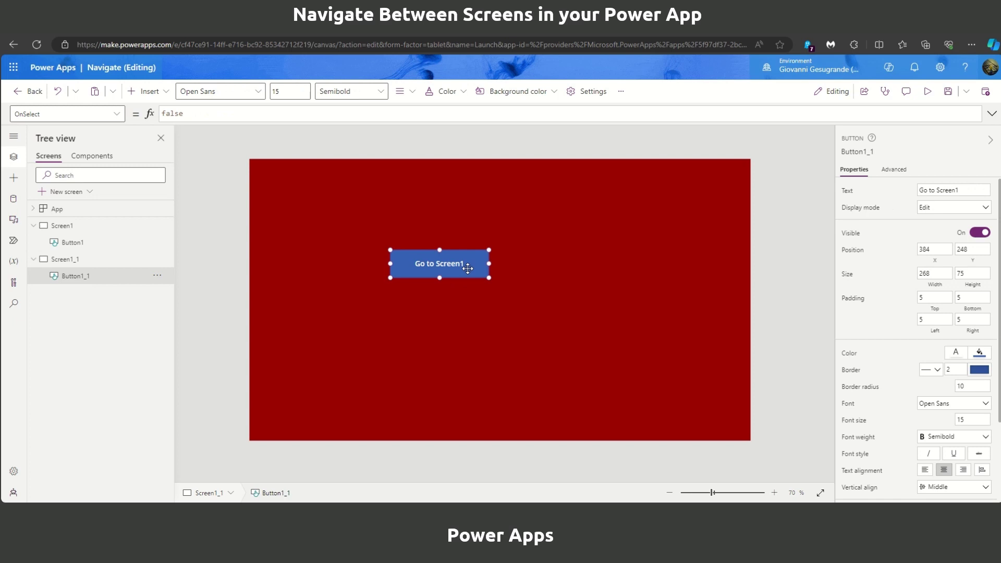
drag(207, 112, 132, 114)
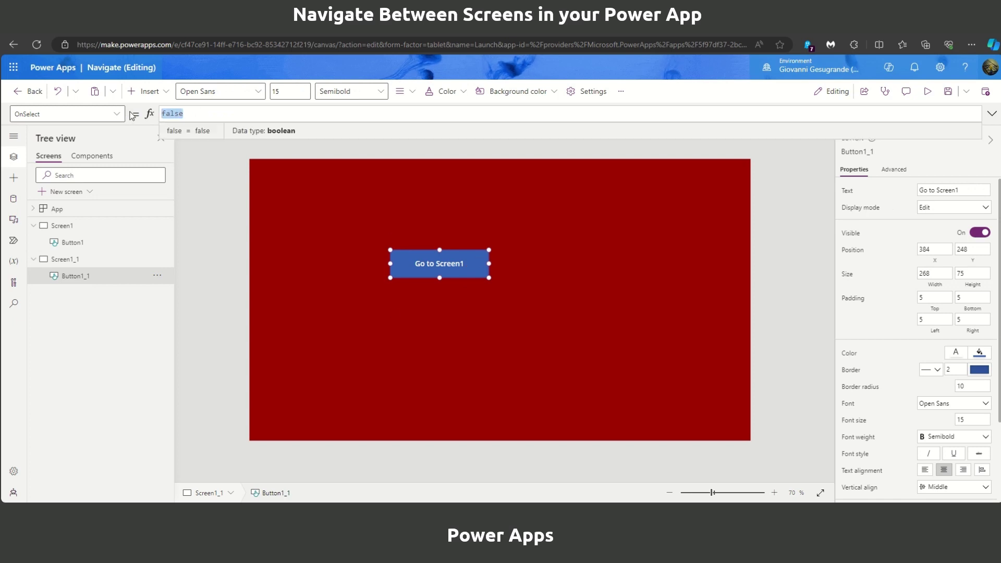
key(BackSpace)
text(avigate()
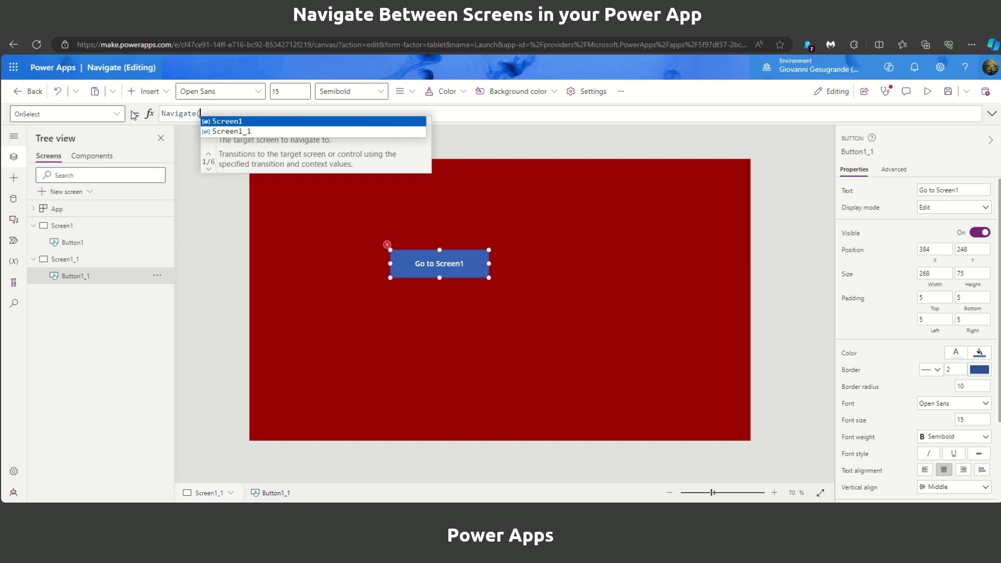
text(Screen1)
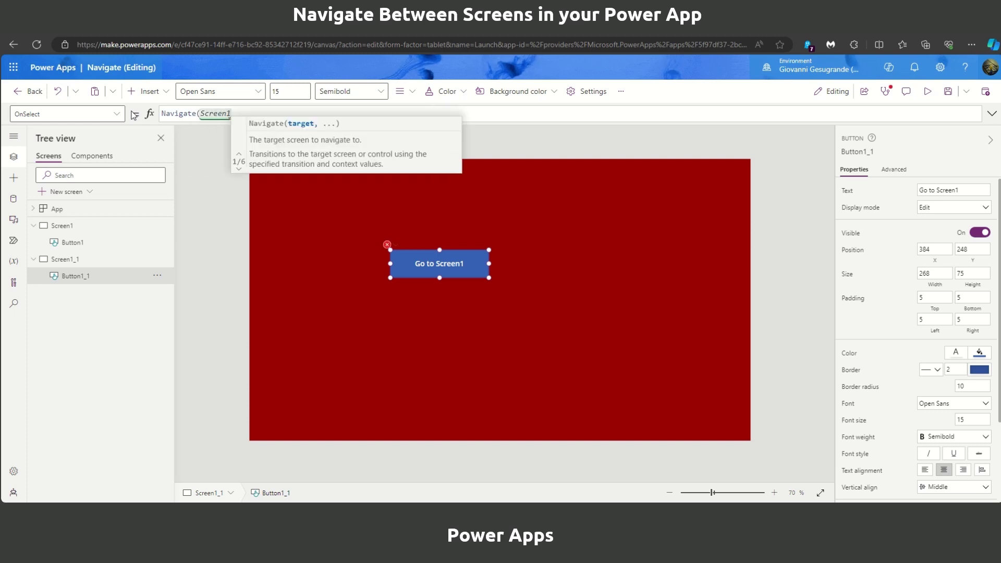
text(,)
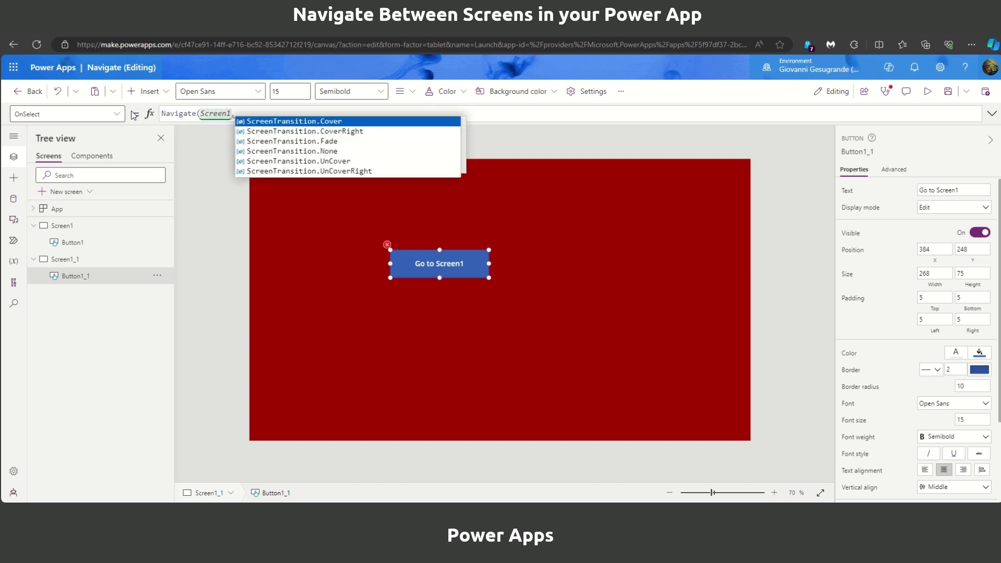
click(342, 142)
text())
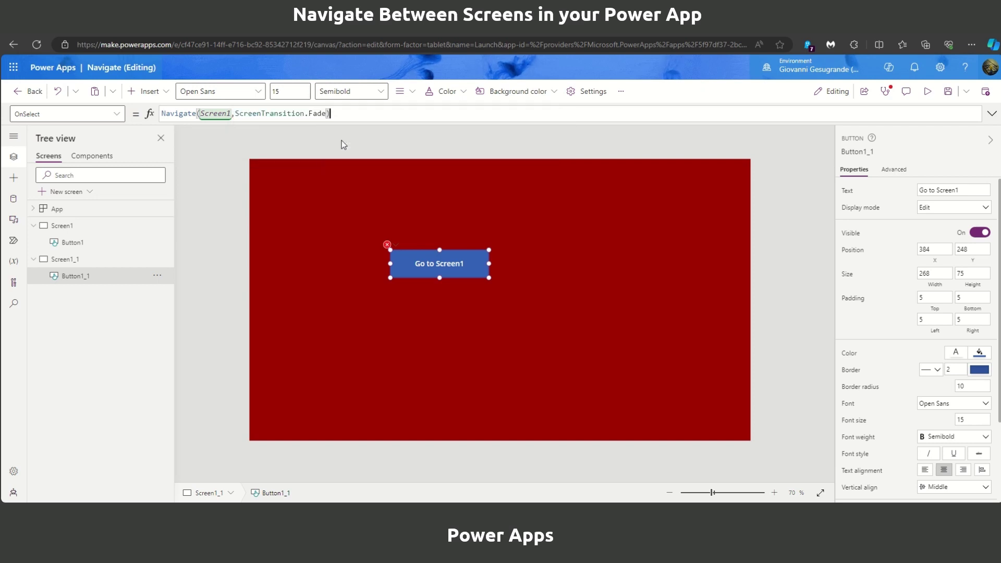
Save the app, then preview the Fade navigation from red Screen1_1 to Screen1 and back
click(948, 95)
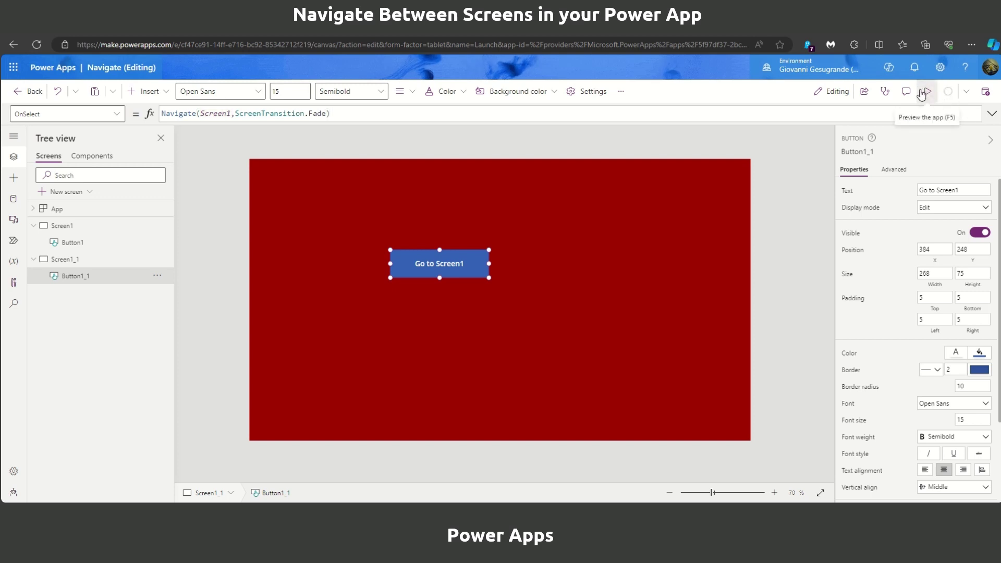
click(924, 93)
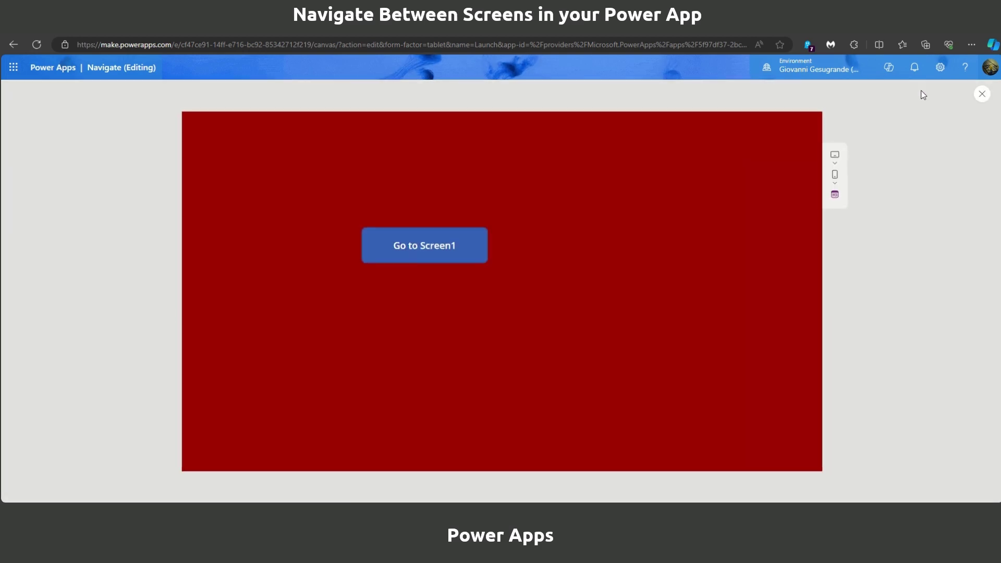
click(465, 255)
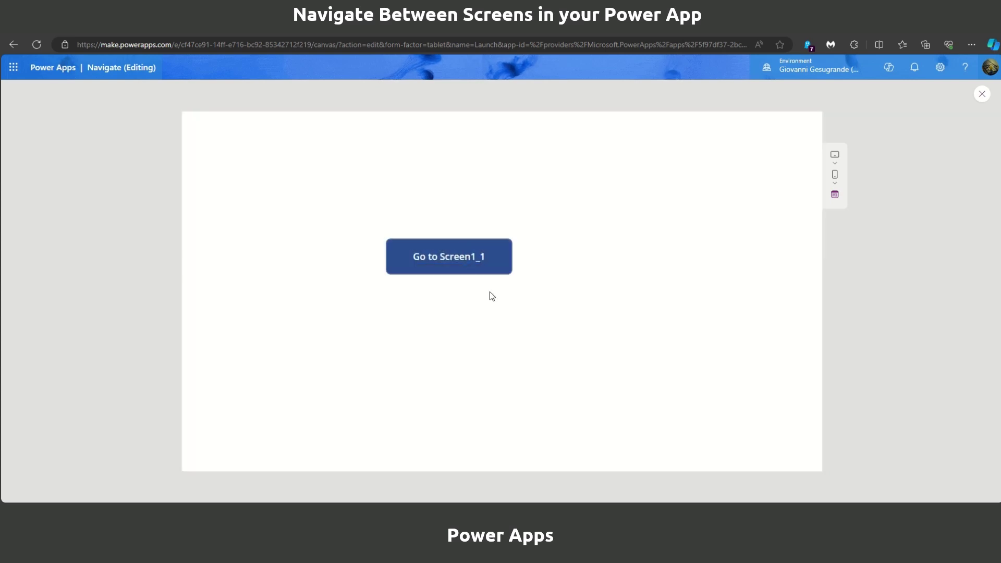
click(504, 269)
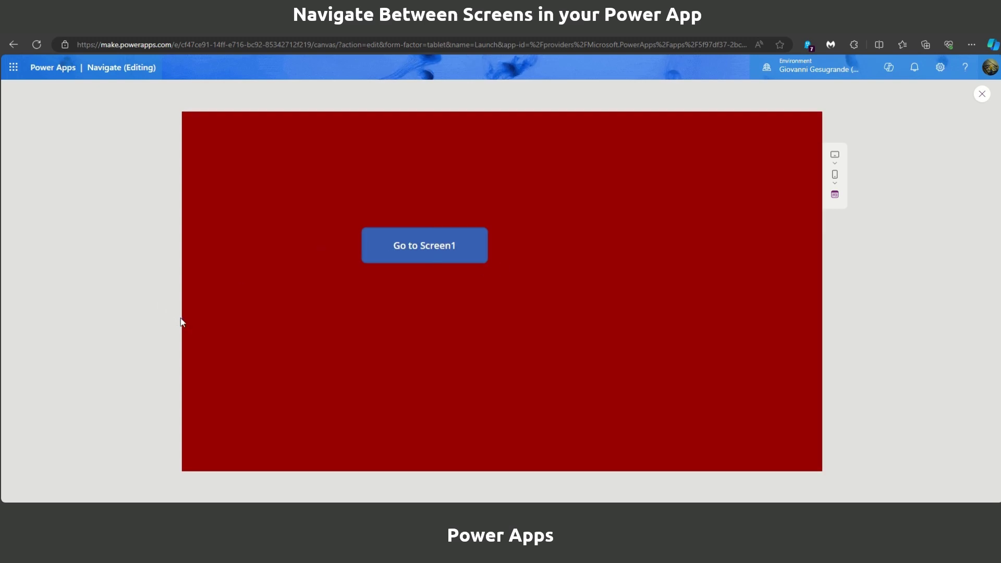
Back in the editor, change the Go to Screen1 button's transition from Fade to CoverRight
click(981, 95)
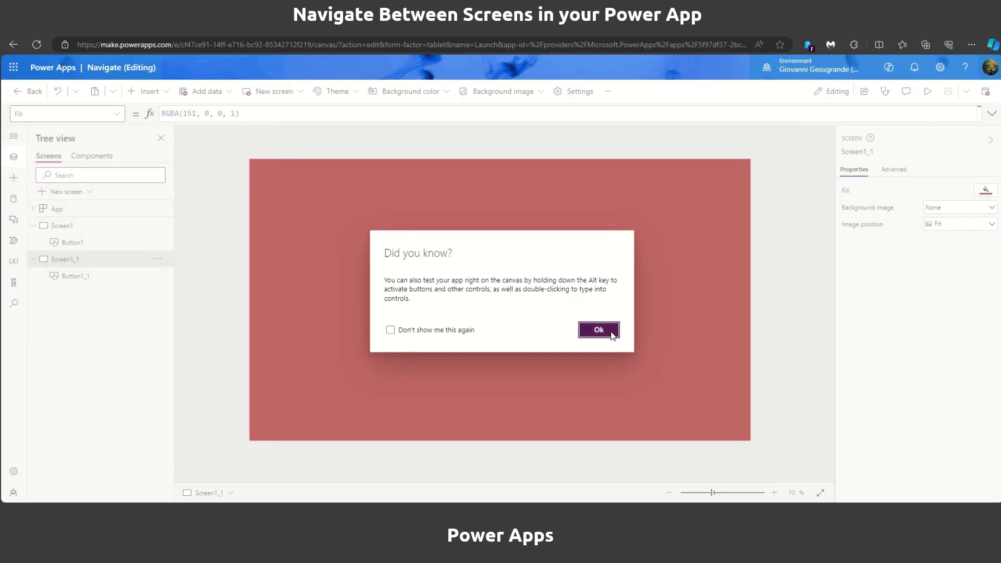
click(606, 331)
click(455, 264)
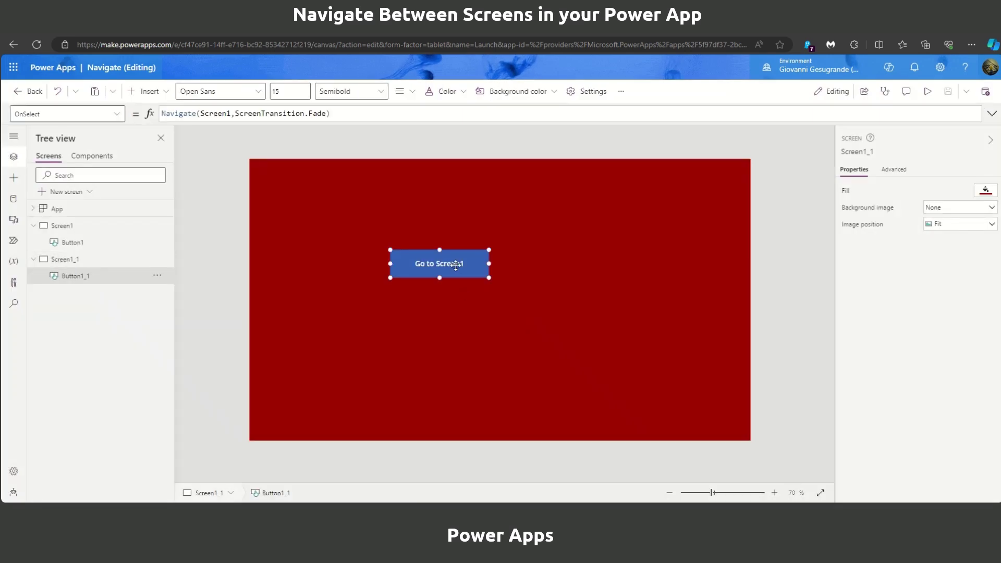
double_click(318, 114)
key(BackSpace)
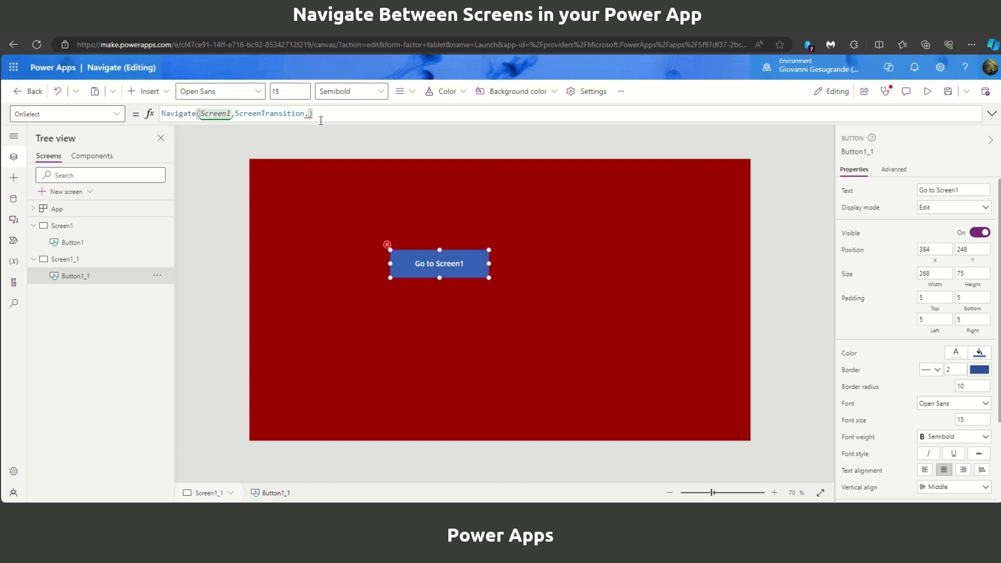
key(BackSpace)
key(BackSpace)
key(BackSpace)
key(BackSpace)
key(BackSpace)
key(BackSpace)
key(BackSpace)
key(BackSpace)
key(BackSpace)
text(Scre)
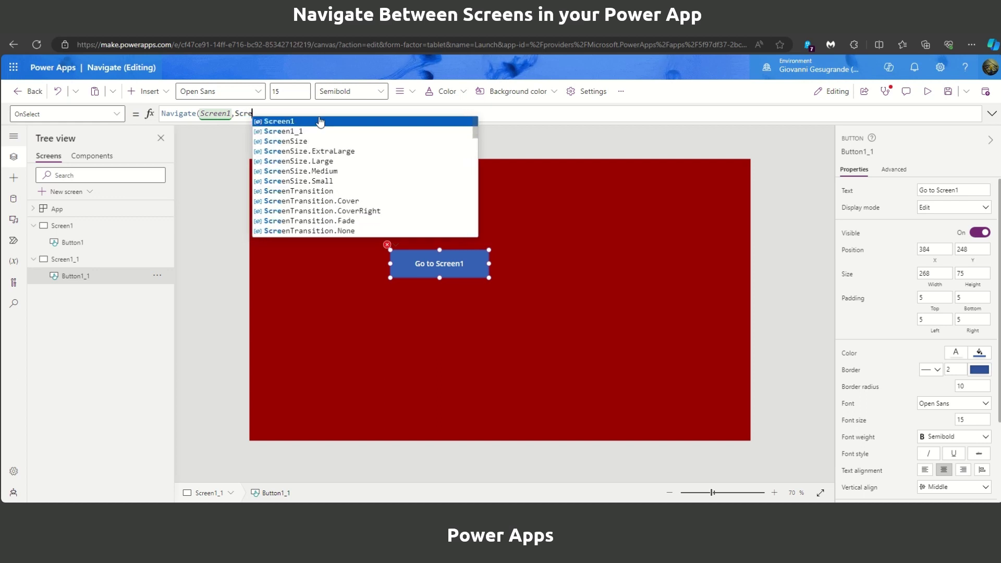
text(en)
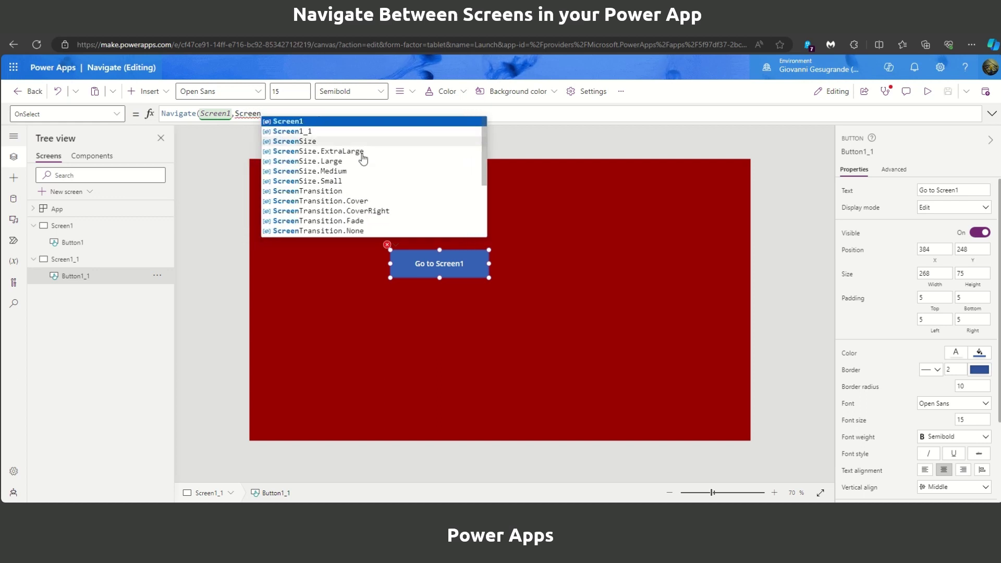
click(373, 212)
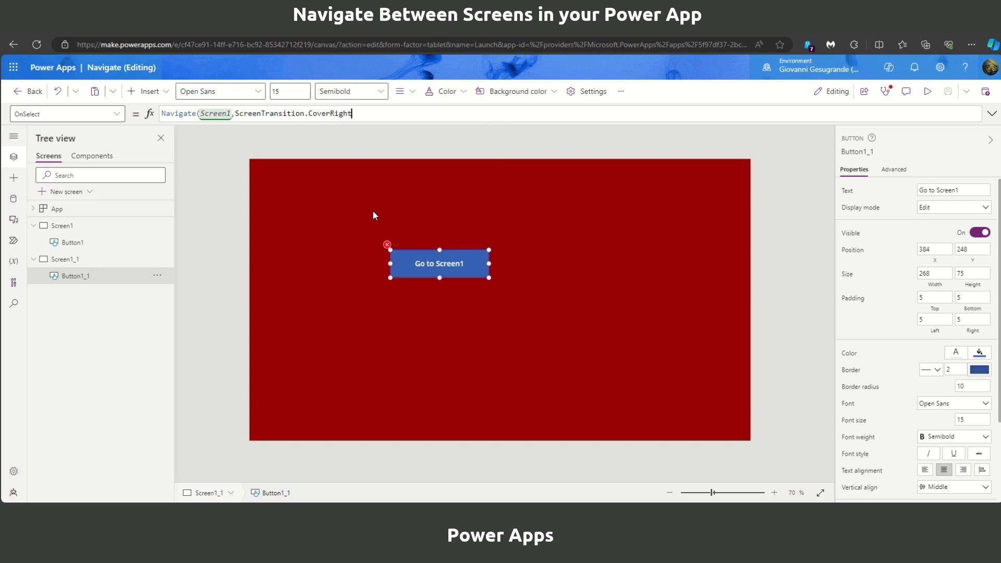
text())
Preview the app and test the CoverRight slide back to Screen1
click(600, 174)
click(927, 90)
click(418, 241)
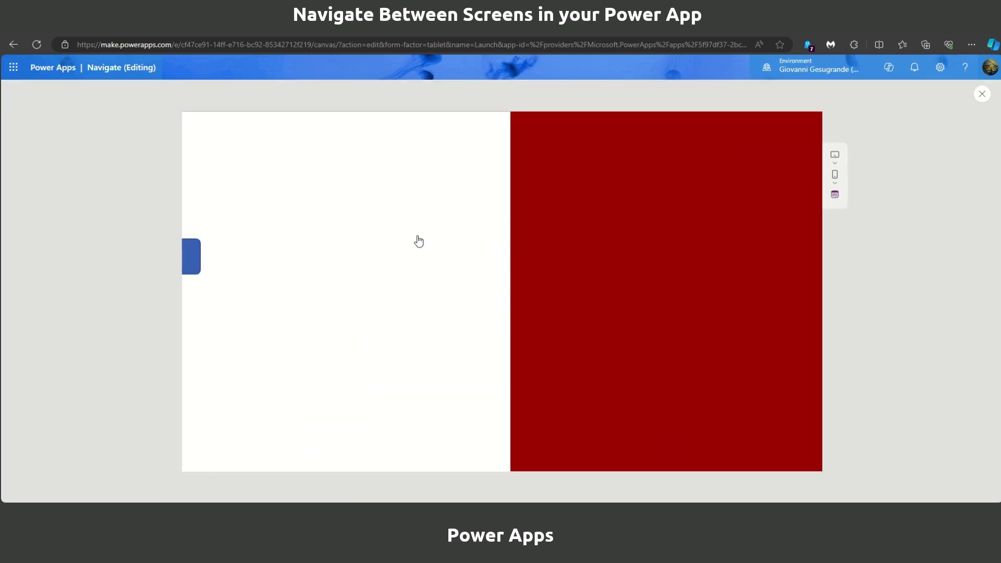
Switch Button1's transition from CoverRight to UnCover and preview it reaching red Screen1_1
click(979, 94)
click(580, 332)
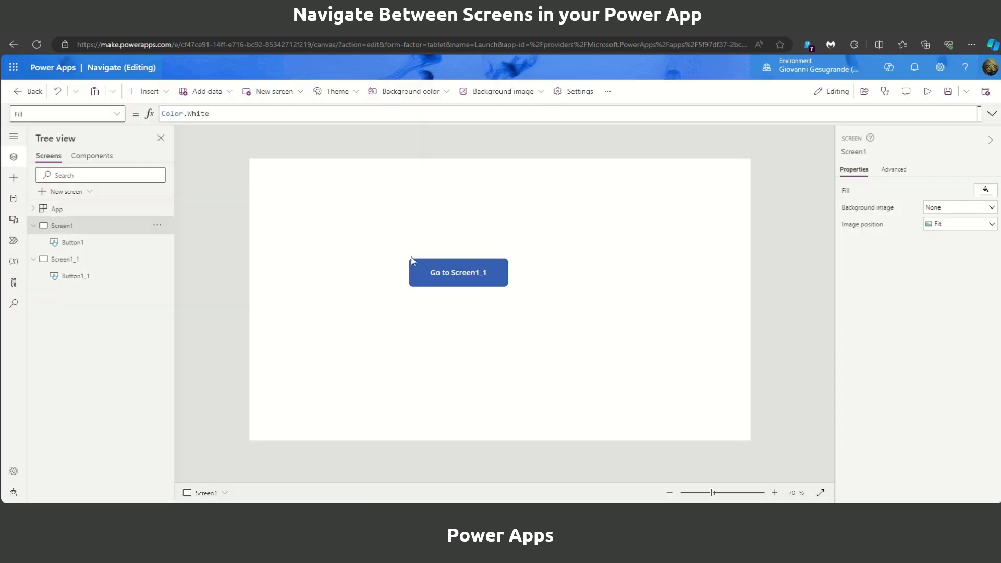
click(446, 277)
double_click(333, 114)
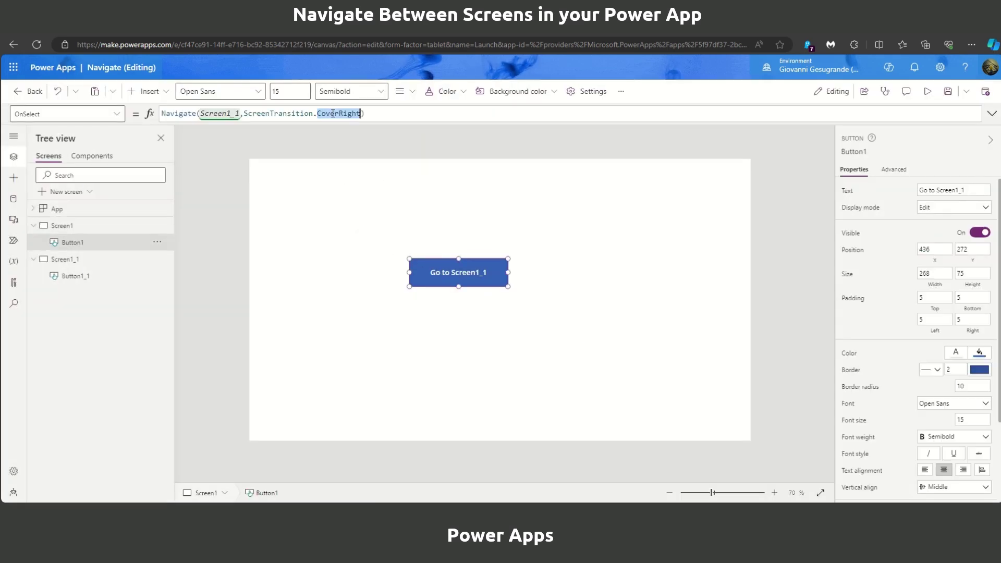
text(Unc)
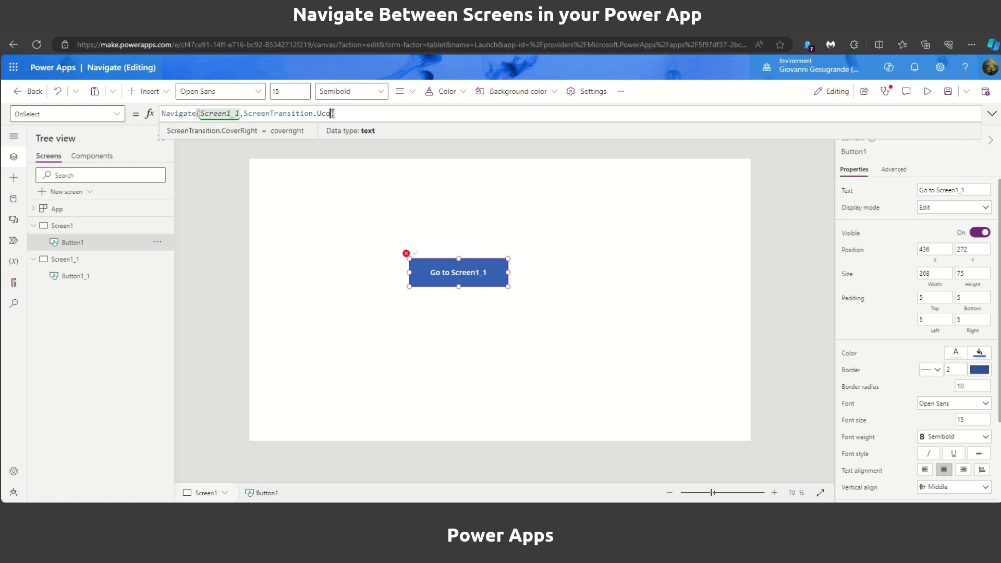
text(ov)
key(Tab)
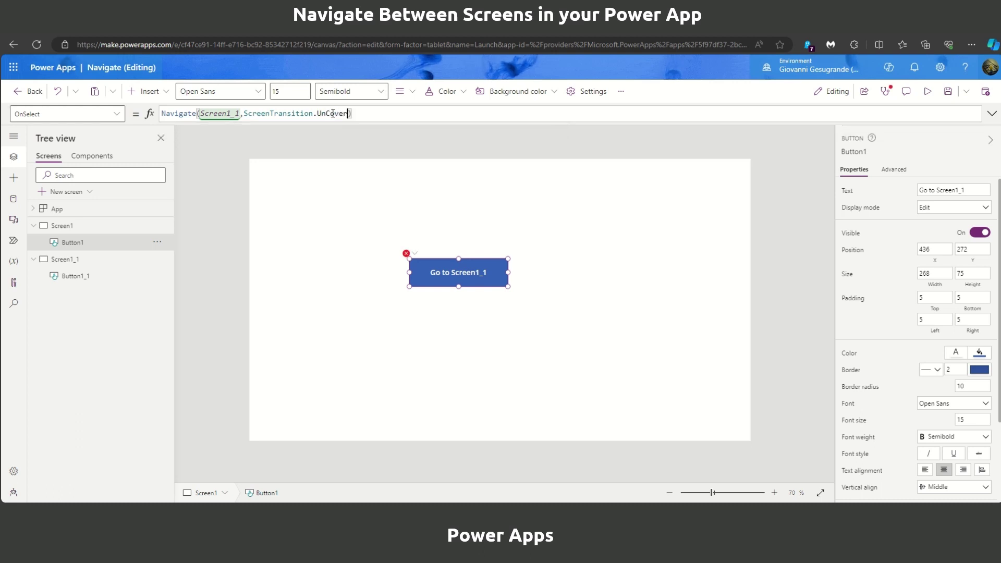
click(928, 92)
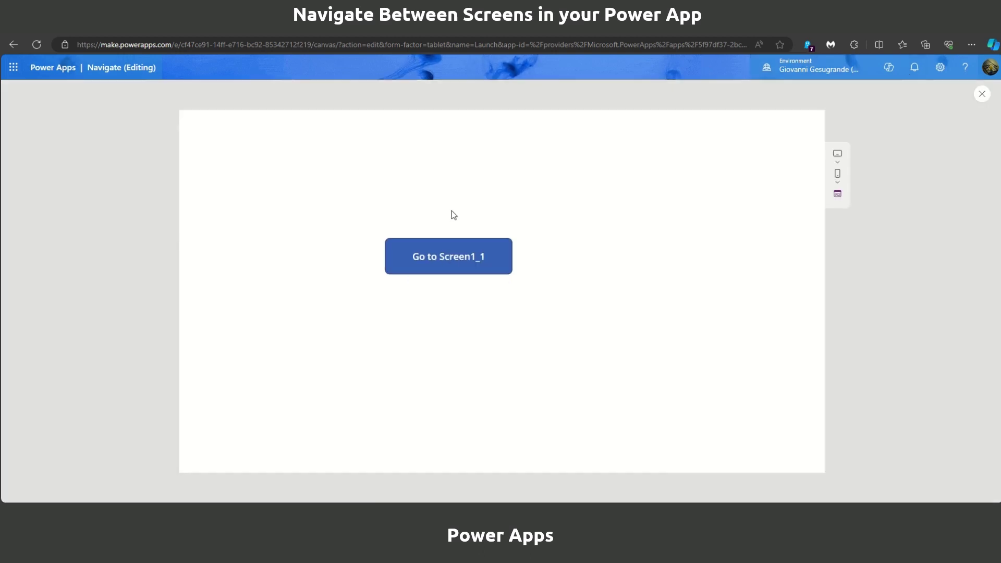
click(452, 258)
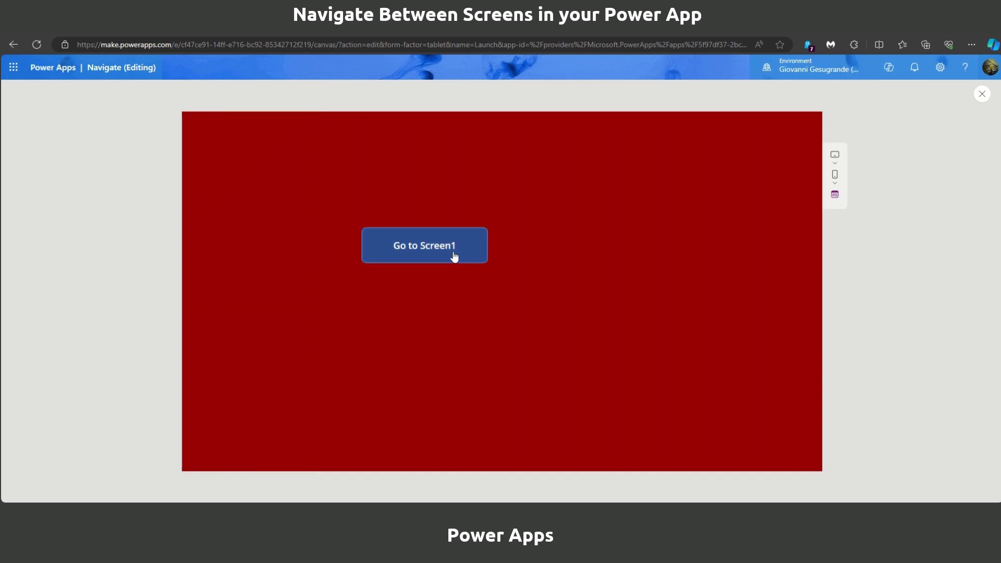
Back in the editor, change Button1_1's CoverRight transition to UnCoverRight
click(983, 94)
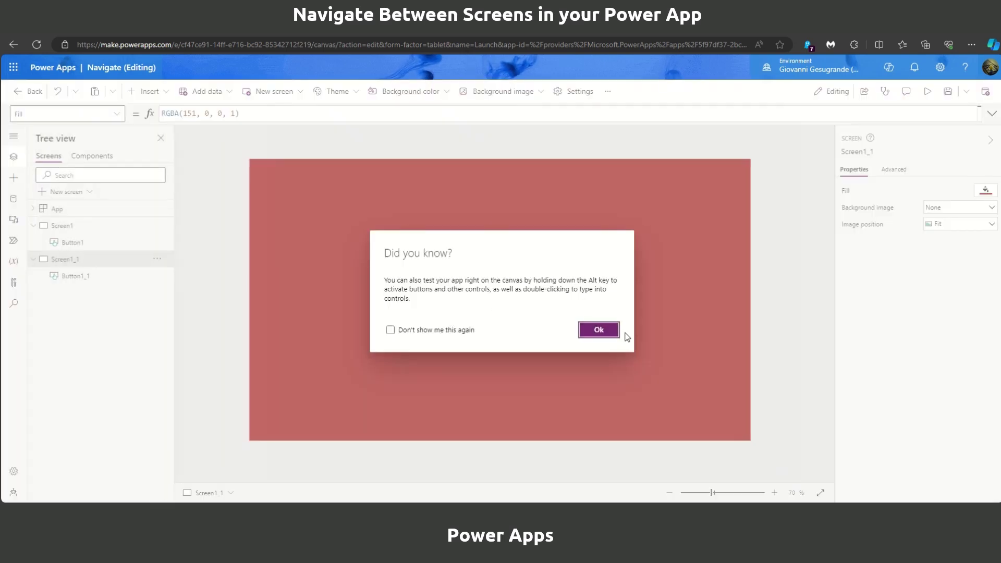
click(617, 332)
click(482, 274)
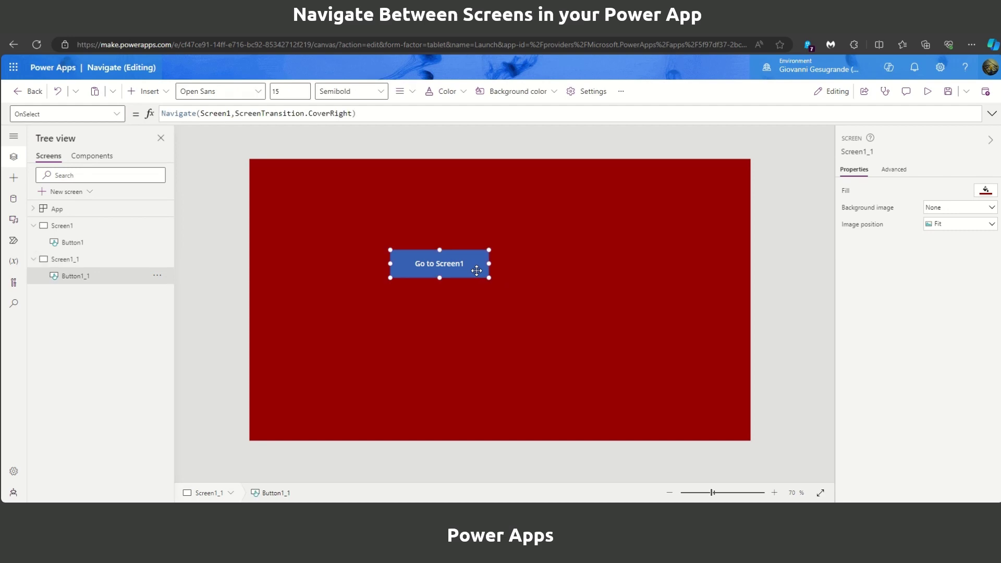
click(311, 113)
text(Un)
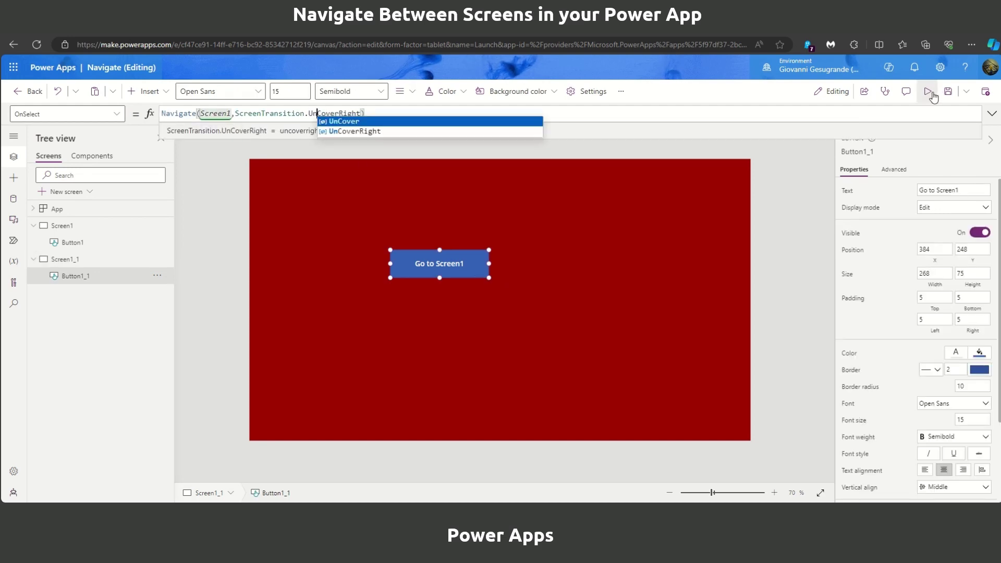
Preview the UnCoverRight return to white Screen1, then close the preview
click(928, 91)
click(436, 260)
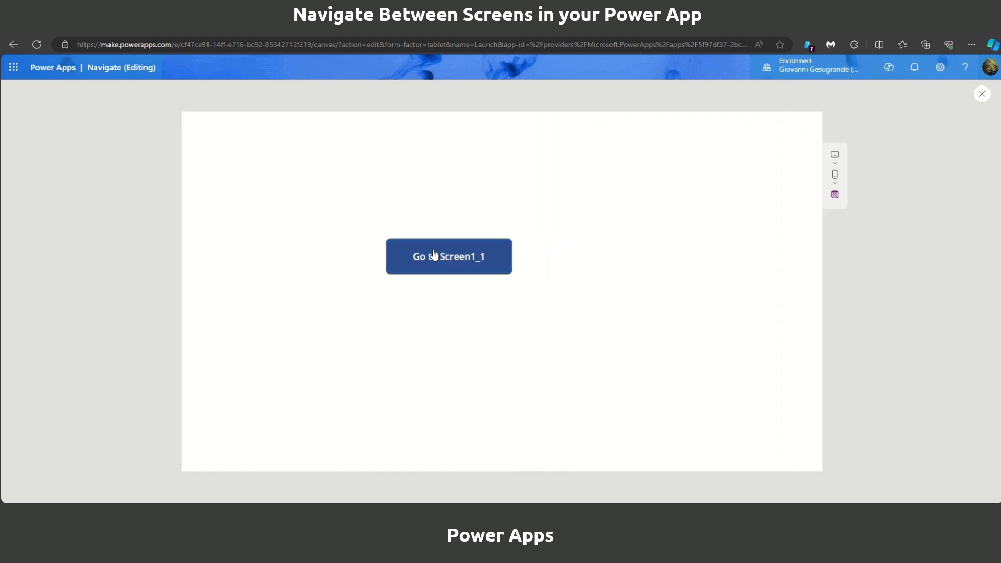
click(982, 94)
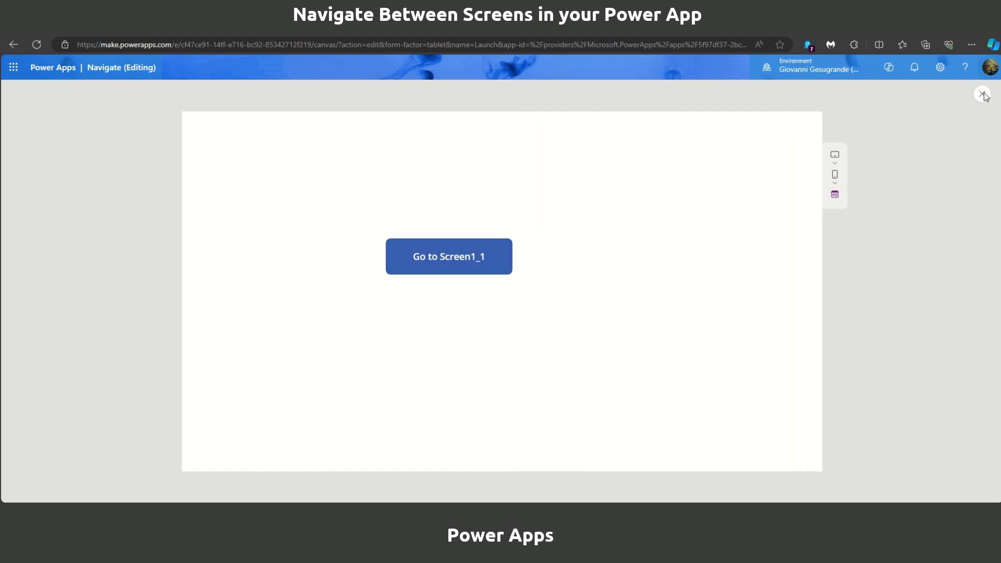